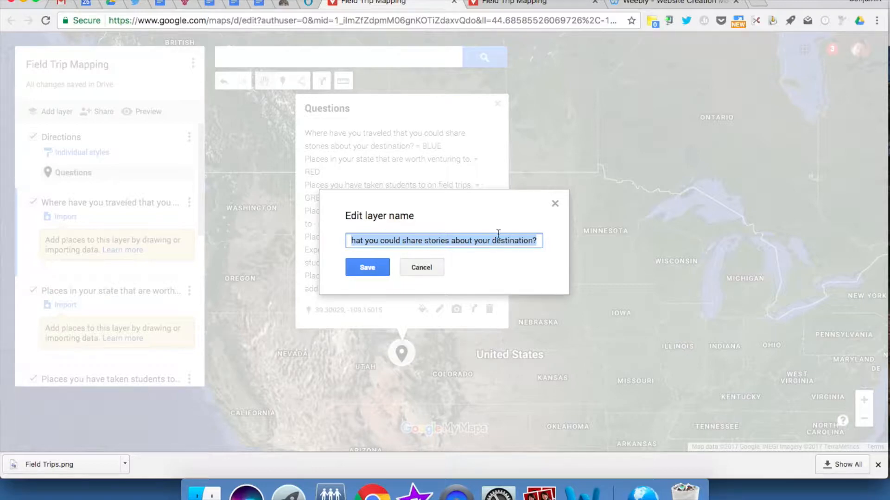
Step: Dismiss the layer name editor without changes and make "Places in your state that are worth venturing to." the active layer
left_click(556, 205)
left_click(122, 291)
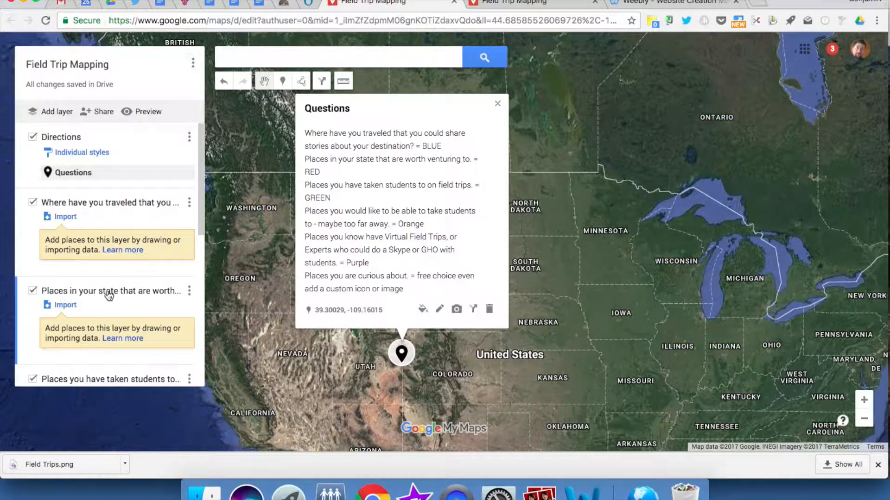
scroll(109, 295, "down", 3)
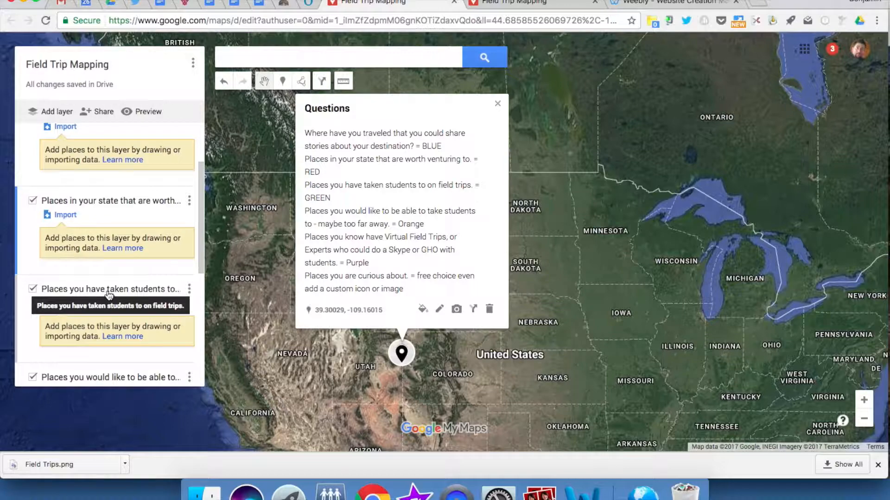
scroll(109, 292, "down", 3)
scroll(110, 278, "down", 2)
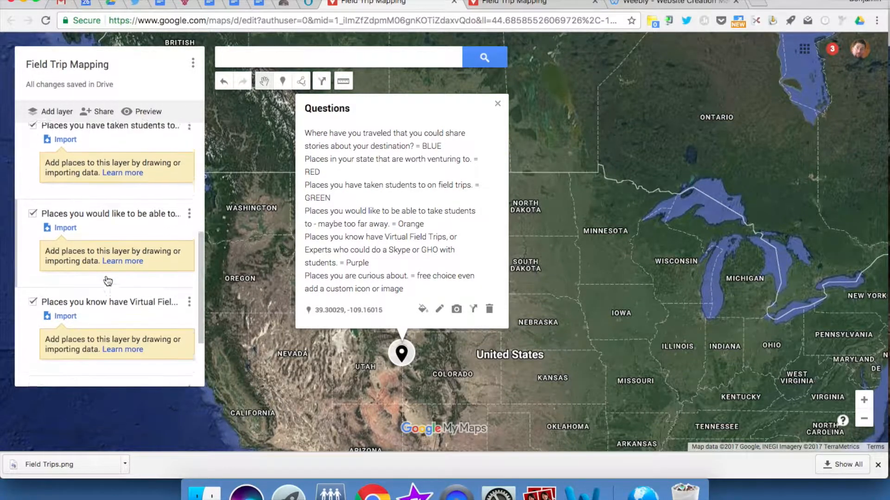
scroll(108, 280, "up", 4)
scroll(108, 280, "up", 4)
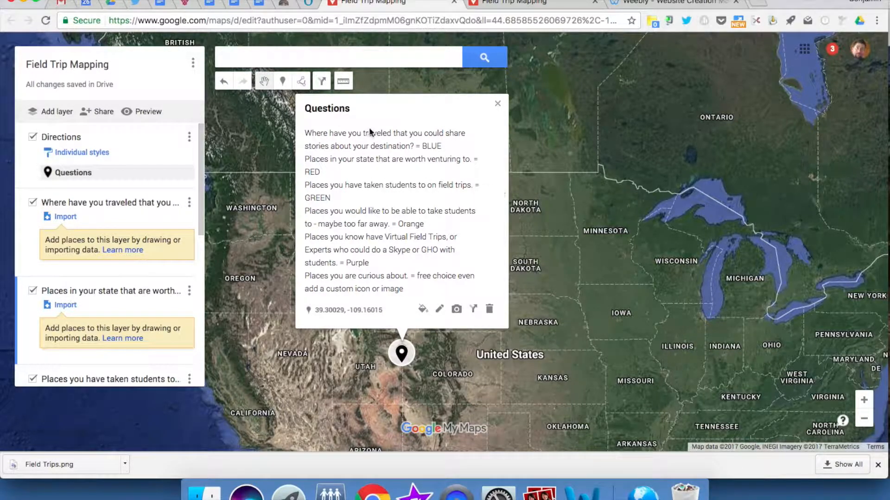
Step: Search for the Wisconsin State Capitol and add it to the active "Places in your state that are worth venturing to." layer
left_click(286, 60)
type("w")
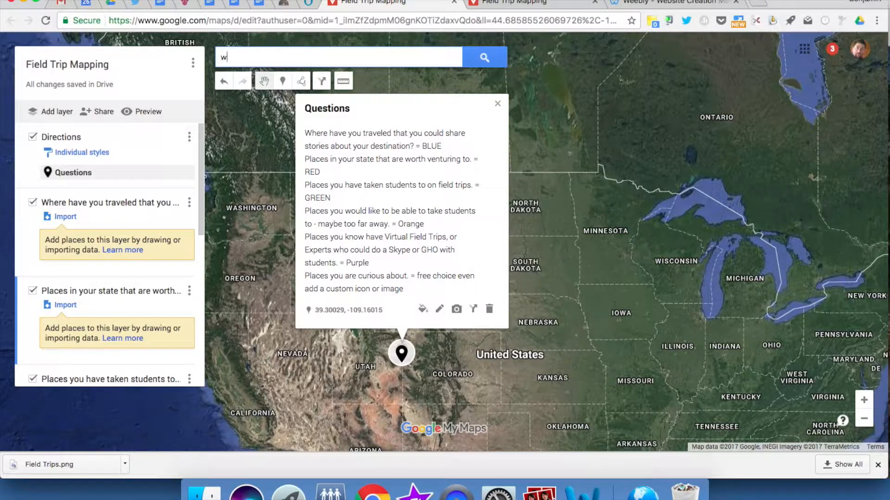
type("isconsin state ca")
key("Return")
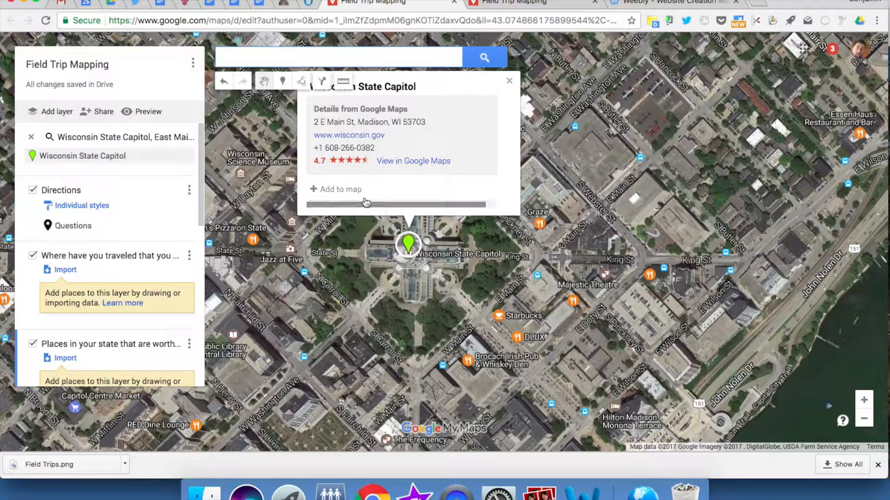
left_click(336, 189)
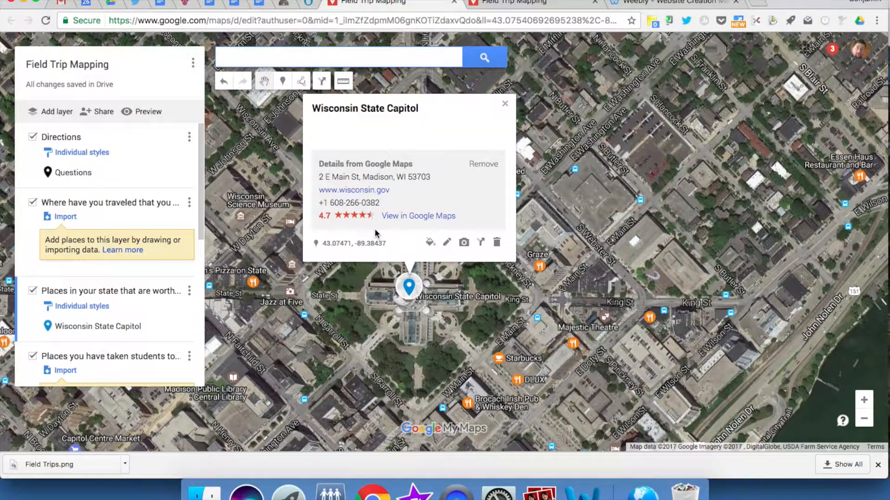
Step: Color the Wisconsin State Capitol marker dark red and add the description "Great place to visit for students learning about how their government works."
left_click(430, 243)
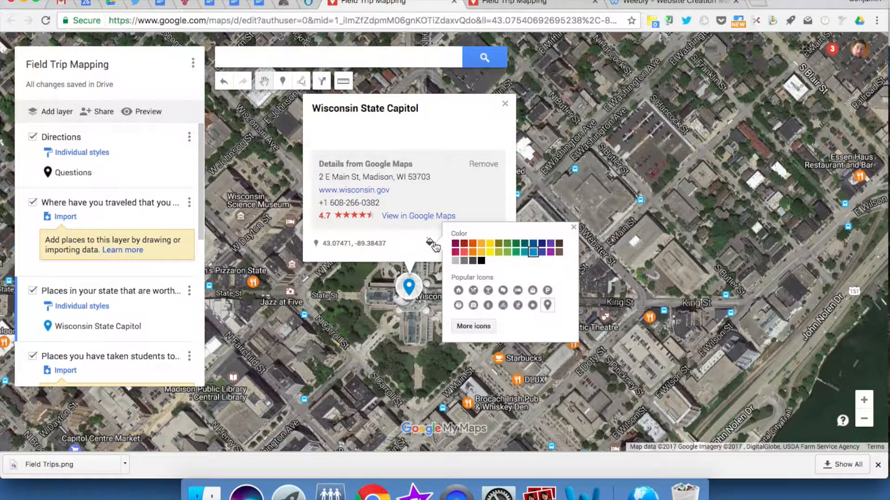
left_click(464, 246)
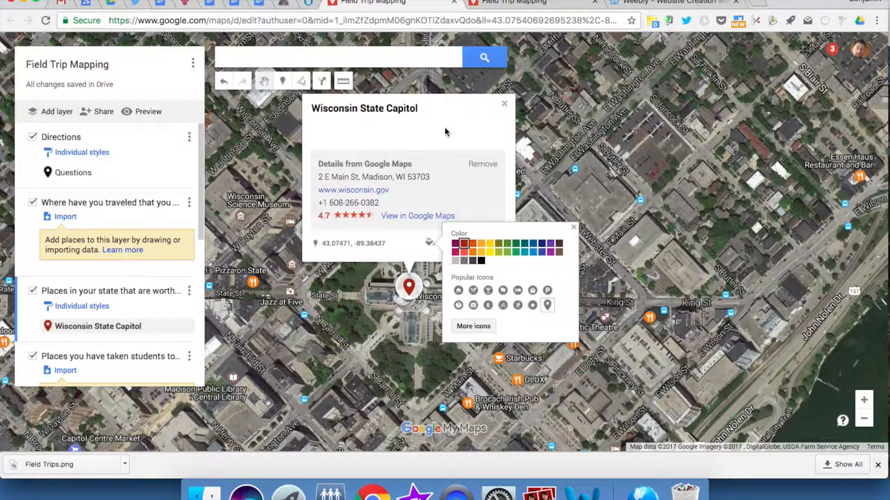
left_click(429, 242)
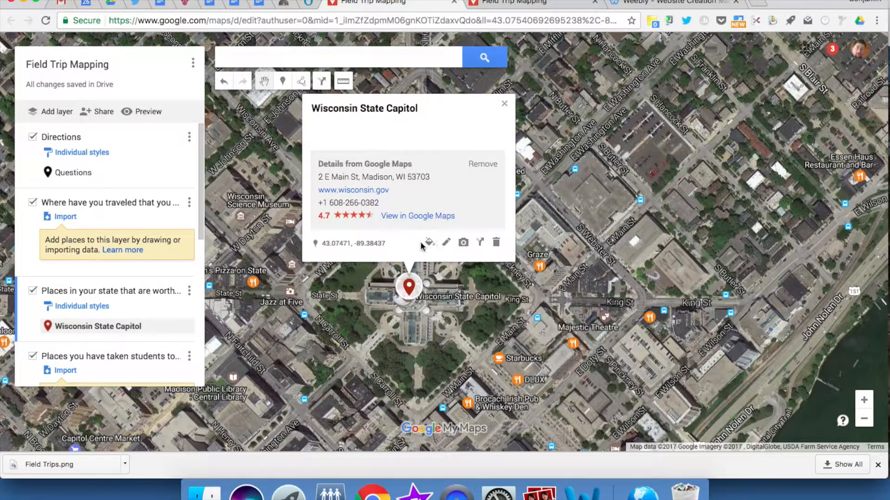
left_click(448, 244)
type("Great place to visit for students learning about how their government works.")
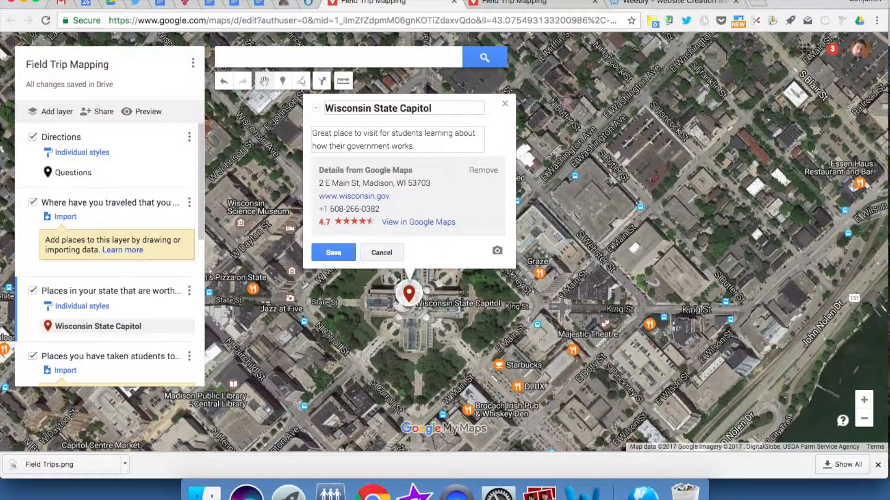
left_click(339, 253)
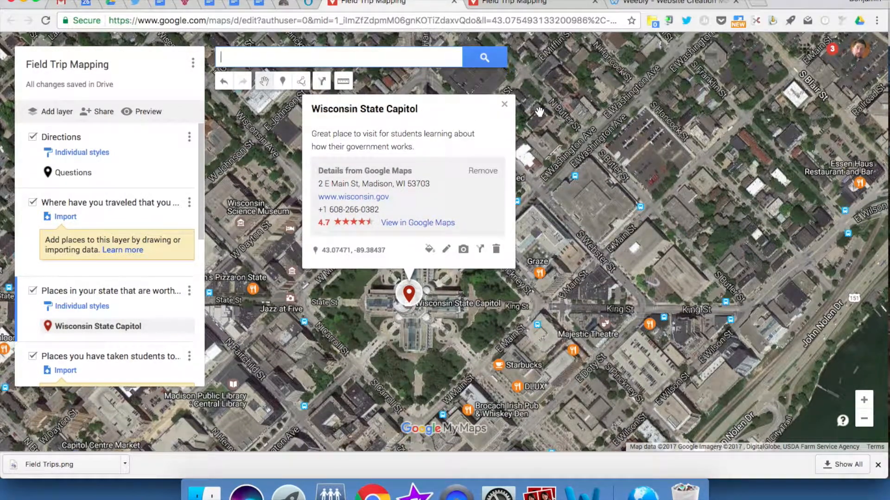
Step: Preview the map in view-only mode, check the Questions and Wisconsin State Capitol details, and return to the map editor
left_click(141, 112)
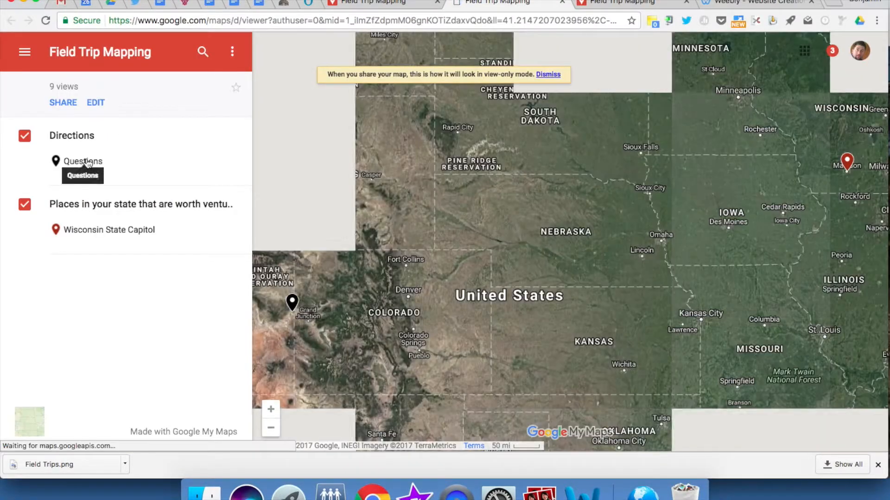
left_click(85, 161)
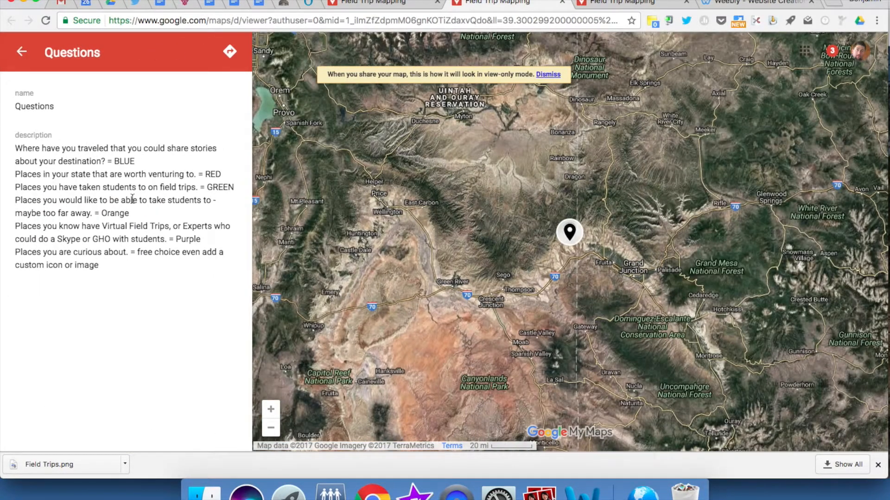
left_click(22, 51)
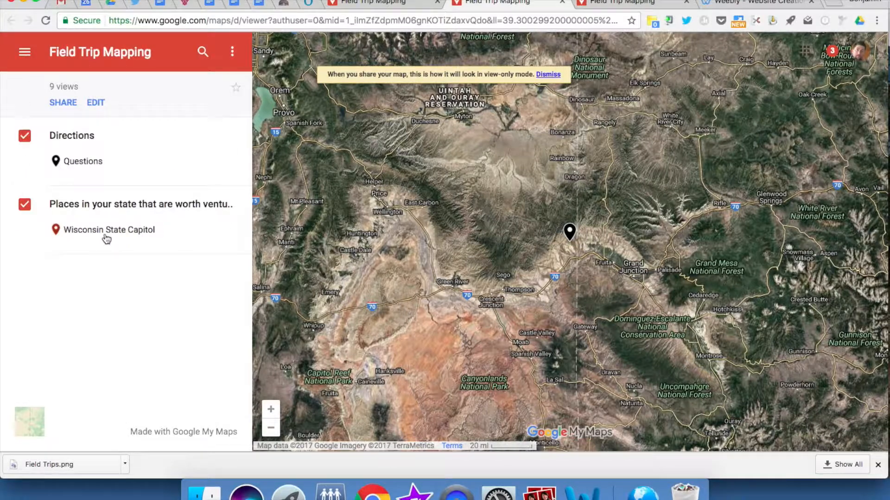
left_click(104, 232)
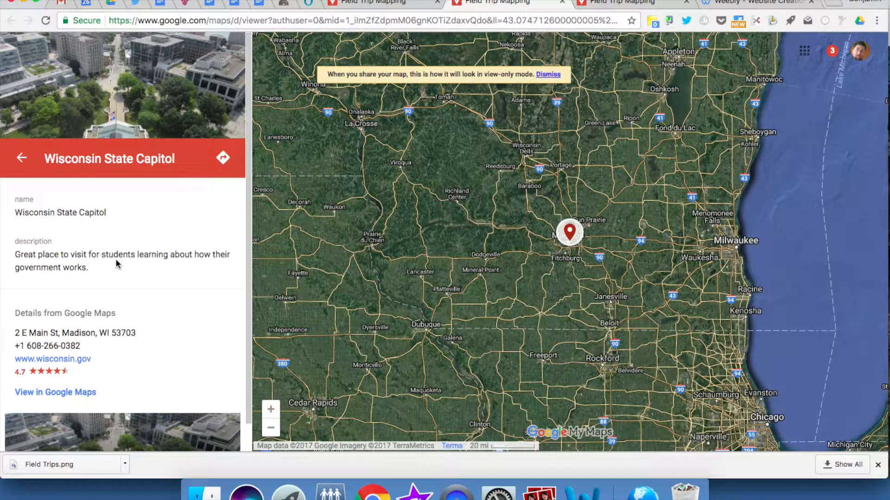
left_click(23, 160)
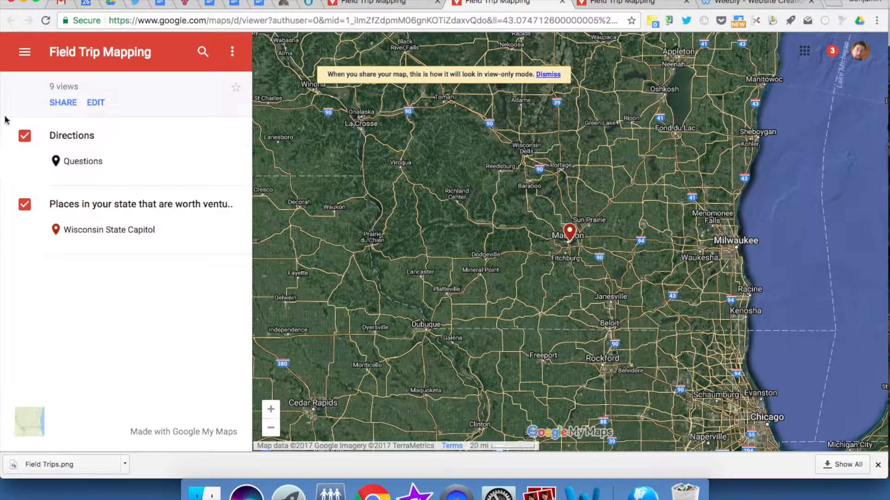
left_click(371, 2)
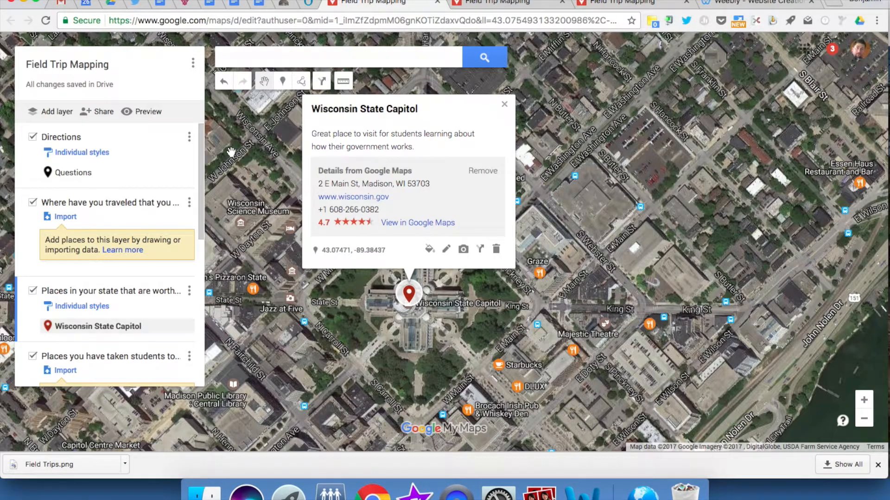
Step: Search for Lambeau Field and add it to the layer of places in your state worth venturing to
left_click(302, 64)
left_click(283, 80)
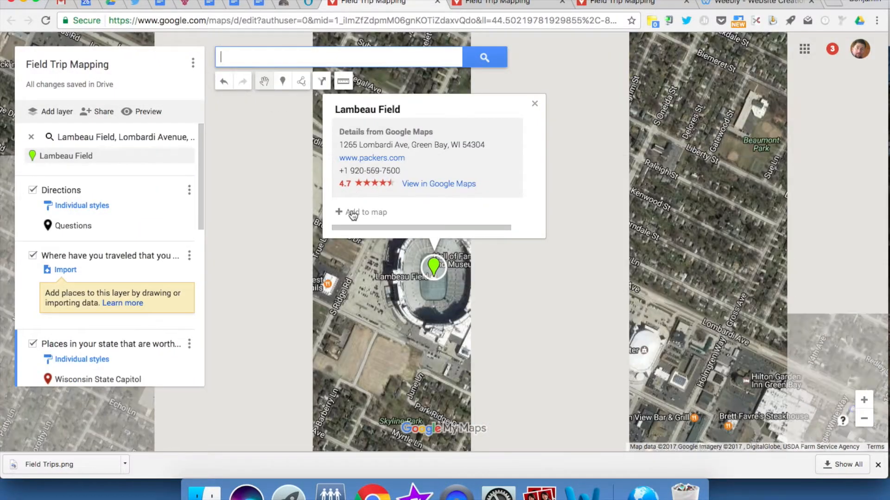
left_click(351, 213)
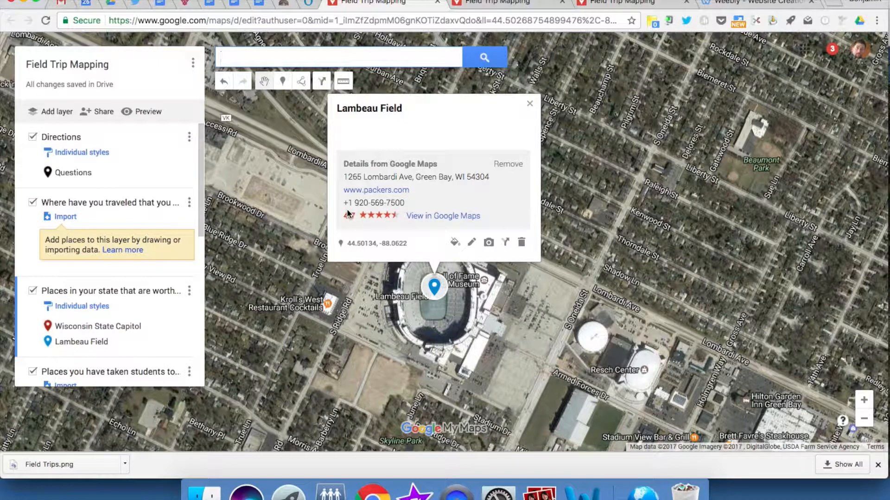
Step: Color the Lambeau Field marker dark red and add the description "Best place to watch football - Titletown Wisconsin"
left_click(455, 242)
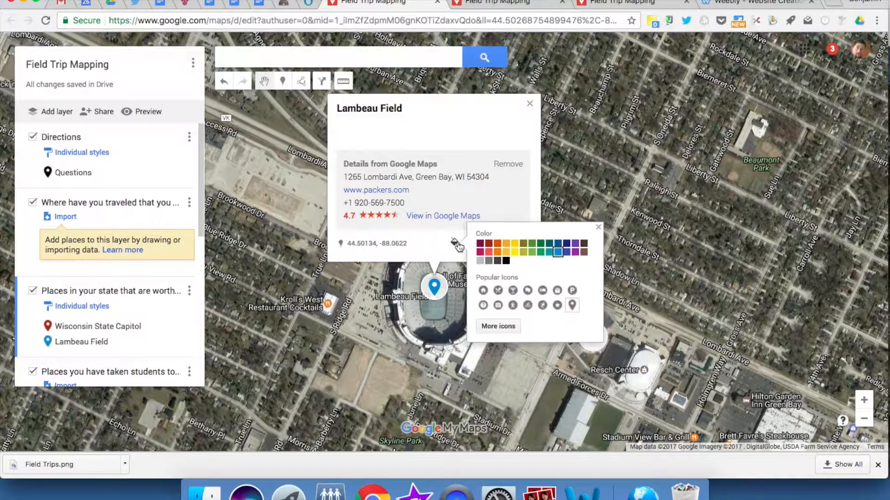
left_click(488, 243)
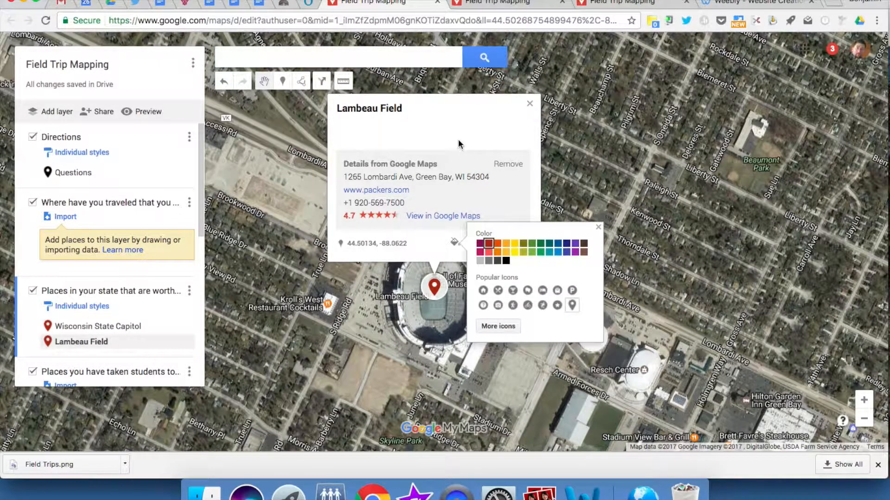
left_click(424, 251)
left_click(472, 243)
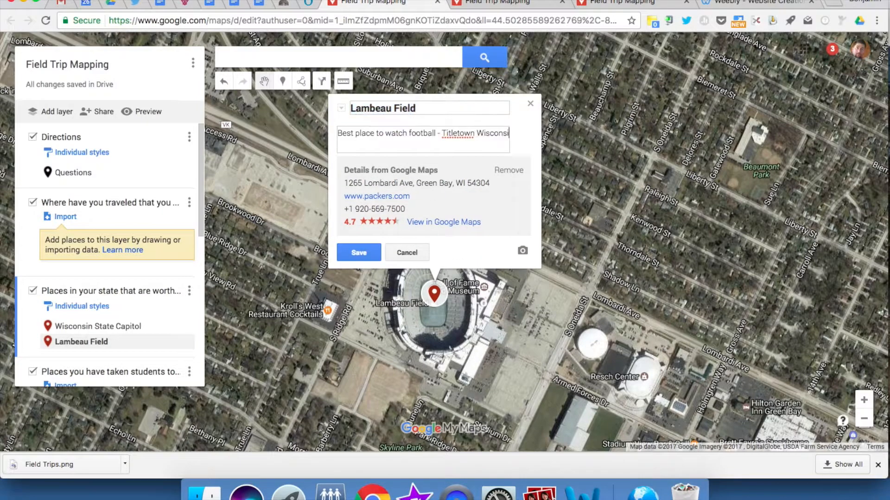
type("n Wisconsin")
left_click(365, 247)
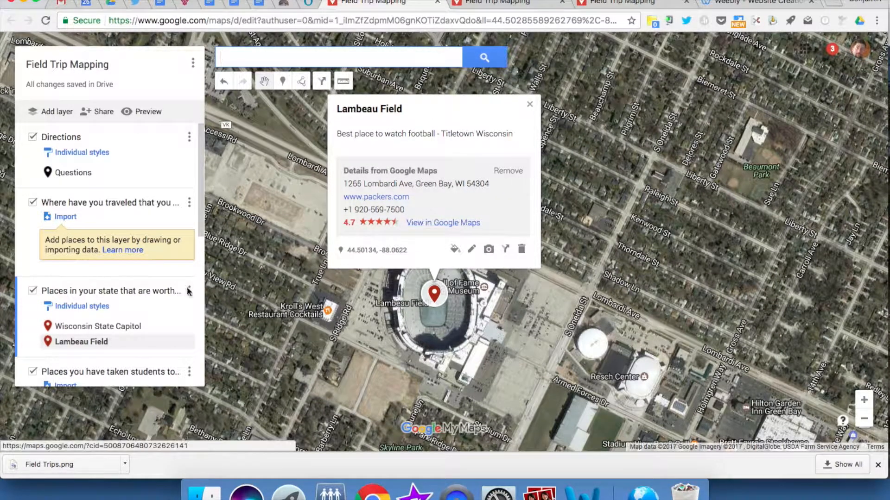
left_click(530, 105)
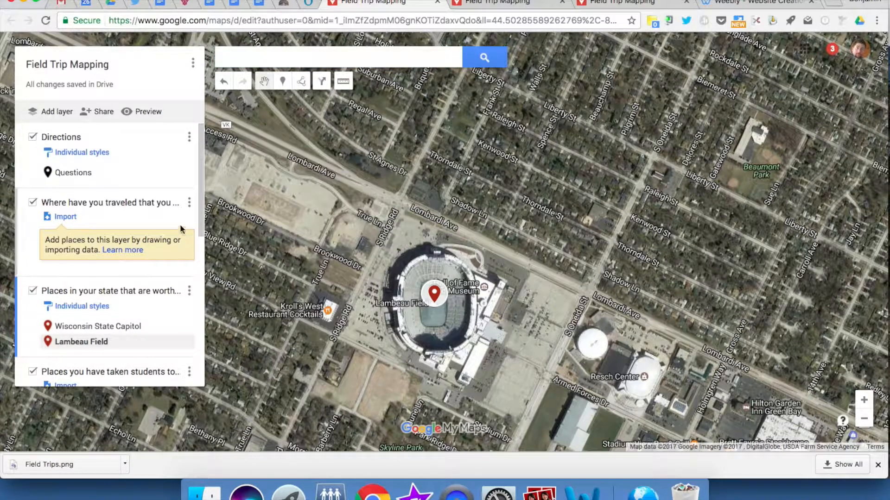
Step: In the "Places you would like to be able to..." layer, place a marker on the building beside Beaumont Park and save it with its default name
scroll(106, 278, "down", 5)
scroll(104, 276, "down", 5)
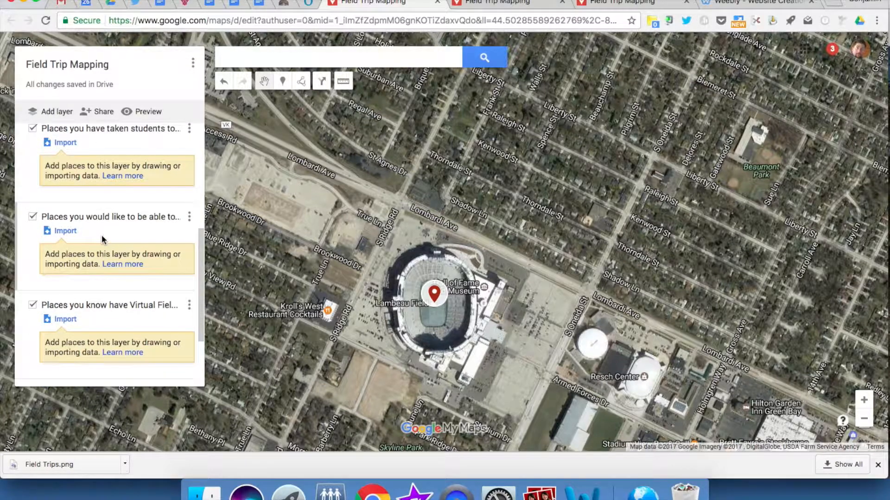
left_click(22, 245)
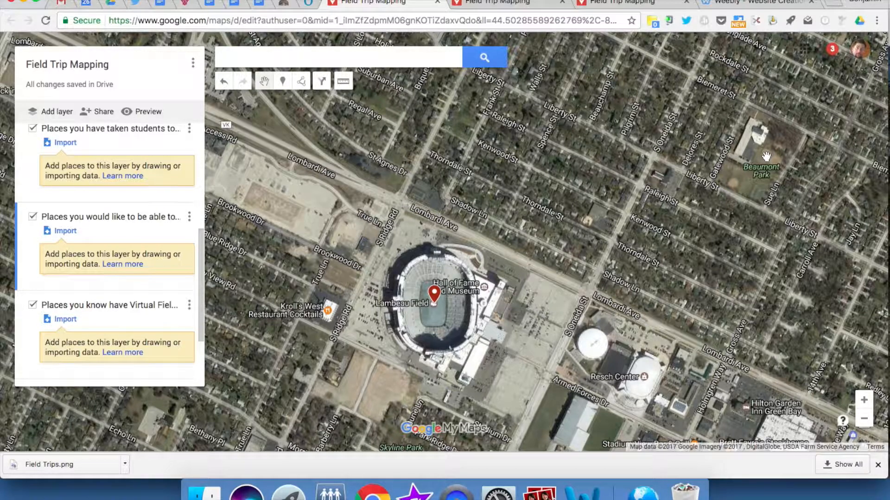
left_click(282, 83)
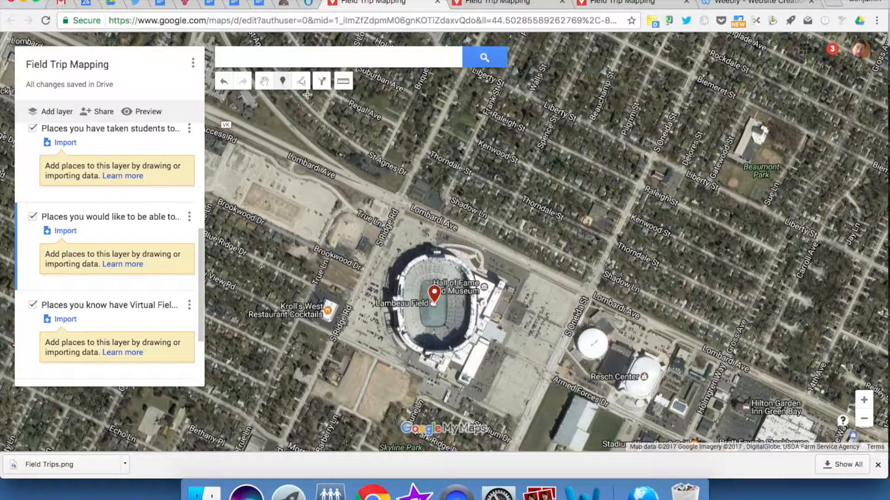
left_click(751, 145)
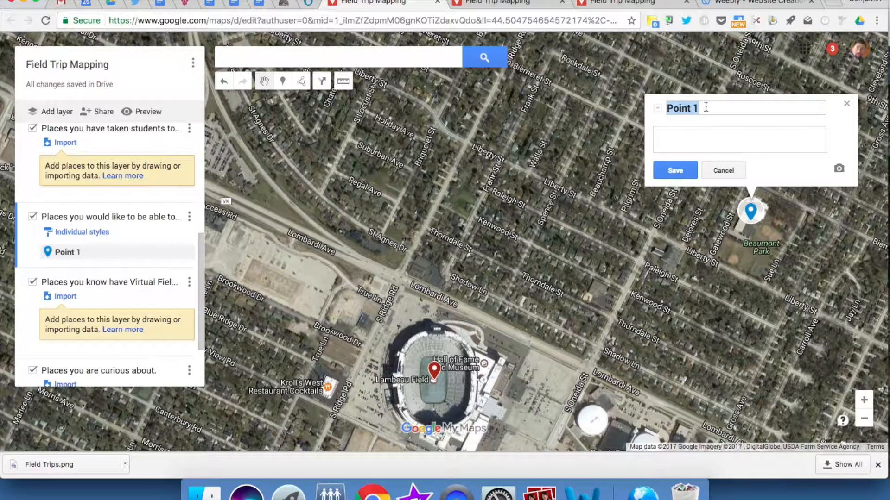
left_click(668, 165)
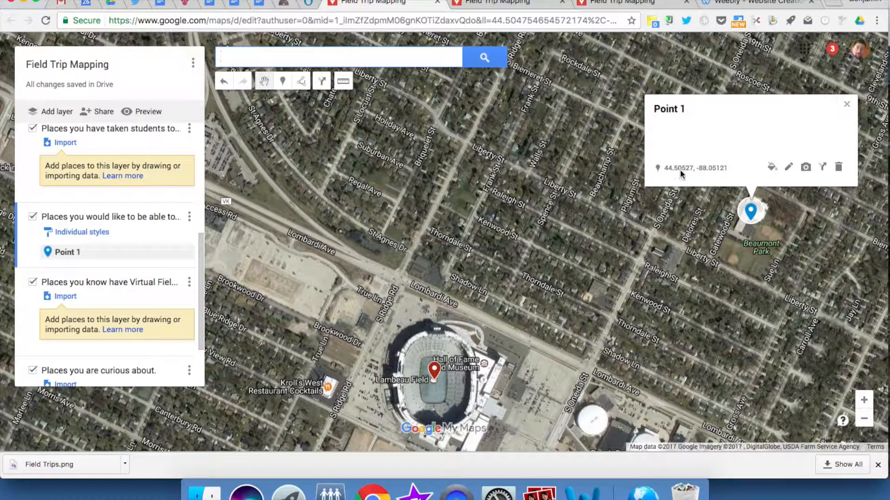
Step: Give the marker near Beaumont Park the description "Great place to visit." and color it green
left_click(789, 171)
left_click(706, 145)
type("Great place to visit.")
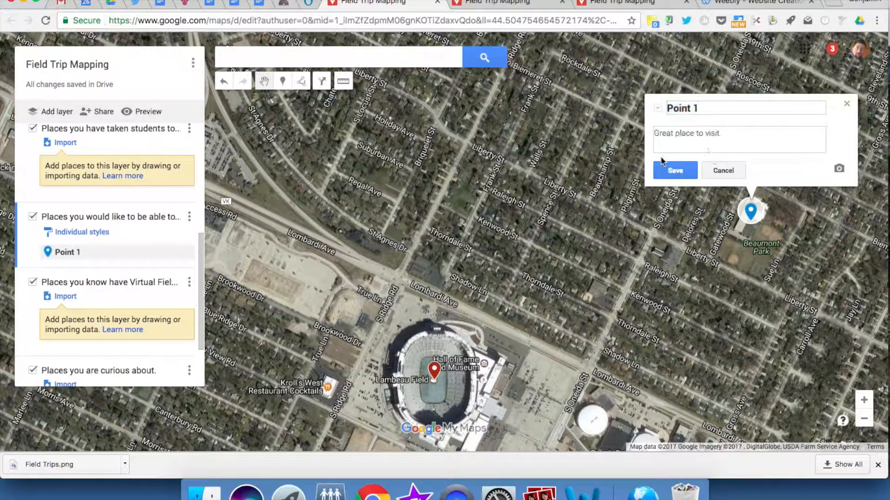
left_click(670, 175)
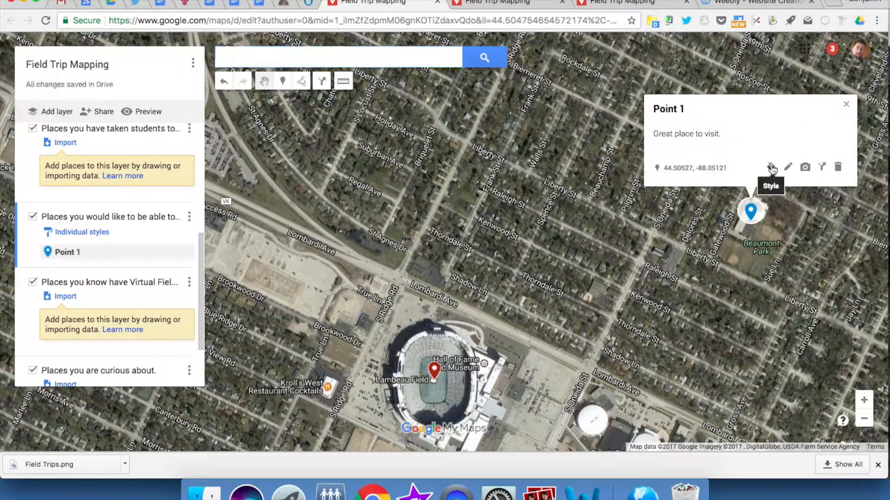
left_click(771, 167)
left_click(706, 168)
left_click(746, 116)
Step: Browse the full icon collection for the marker near Beaumont Park, filtered by "airport"
left_click(772, 169)
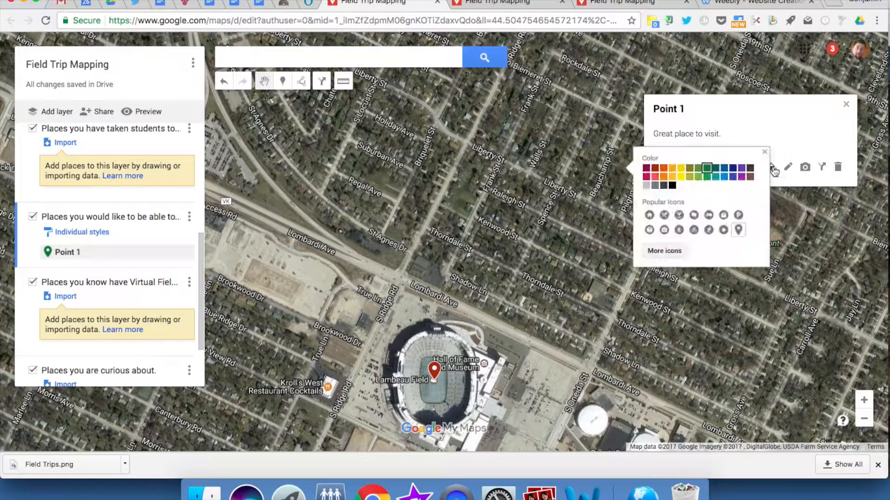
left_click(665, 251)
type("airport")
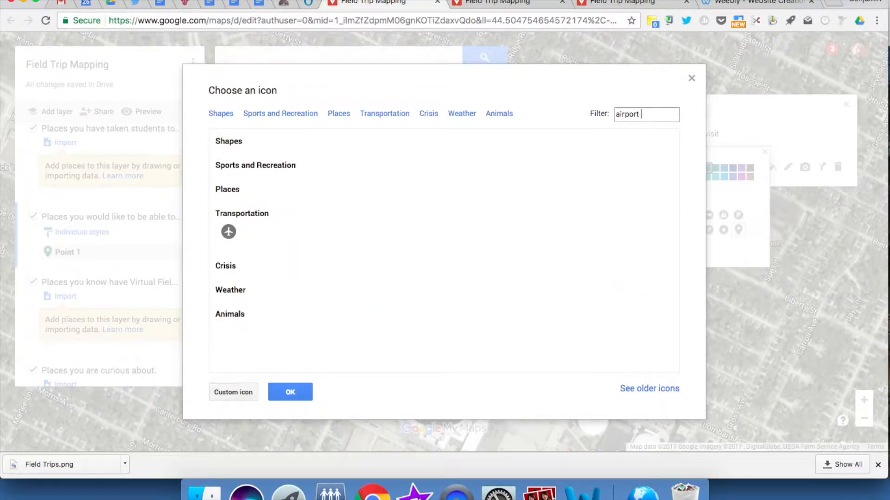
Step: Give the marker near Beaumont Park a custom icon, using the night stadium photo from a Google image search for "lambeau field"
left_click(230, 393)
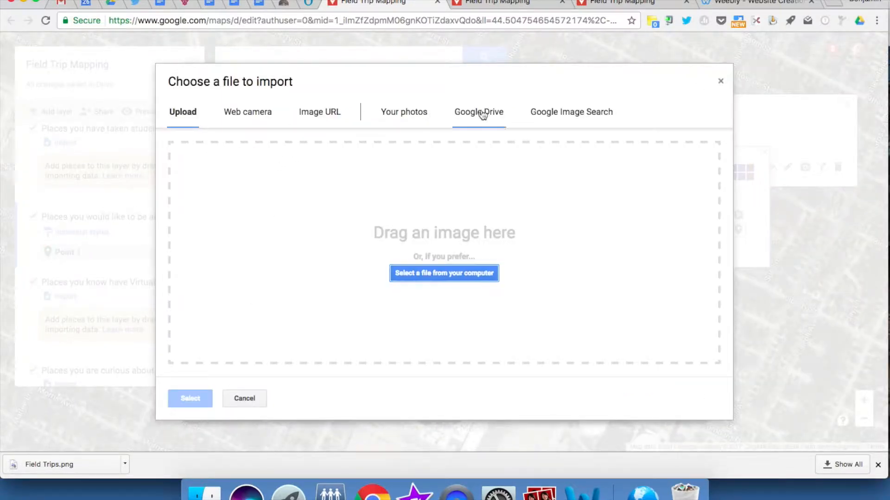
left_click(562, 116)
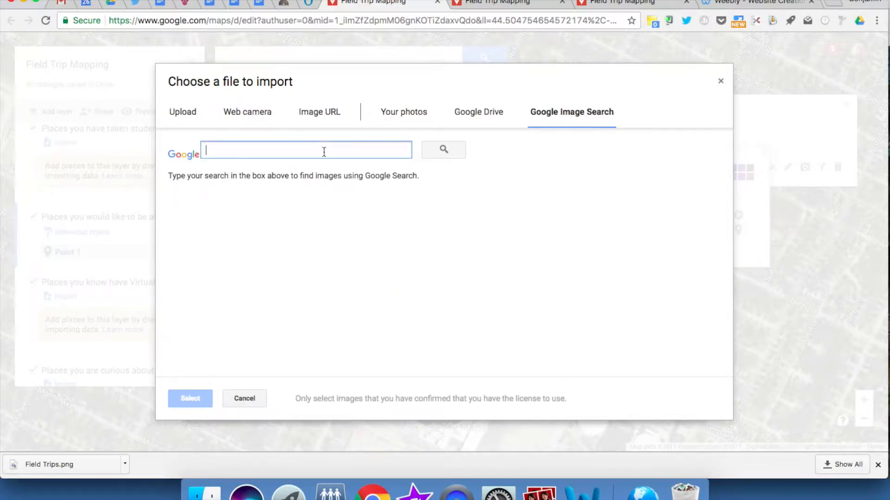
type("lambea")
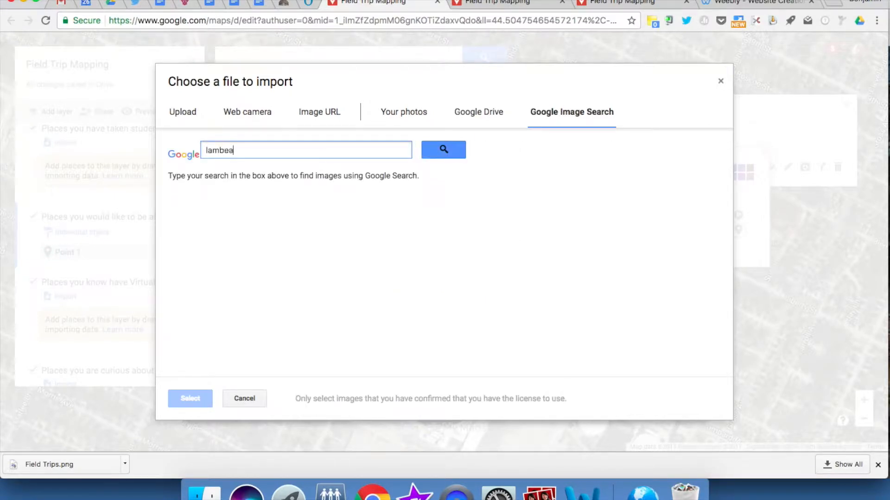
type("u field")
key("Return")
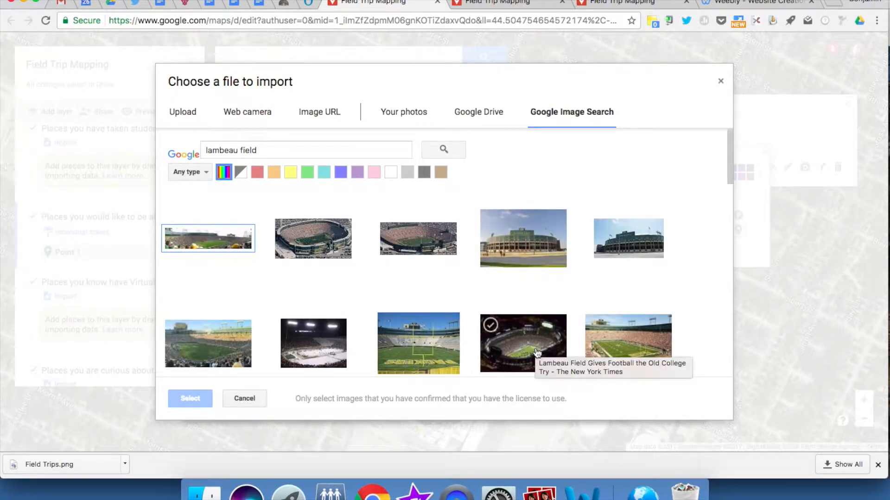
left_click(489, 324)
left_click(196, 400)
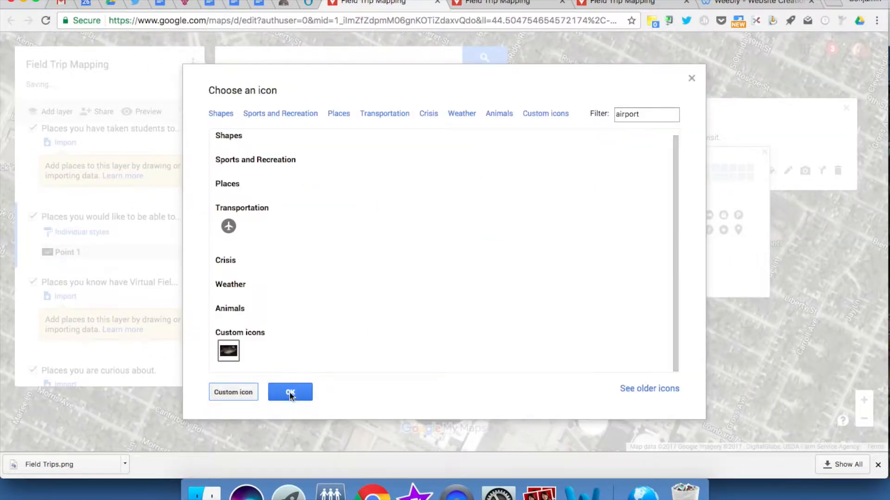
left_click(290, 392)
left_click(732, 64)
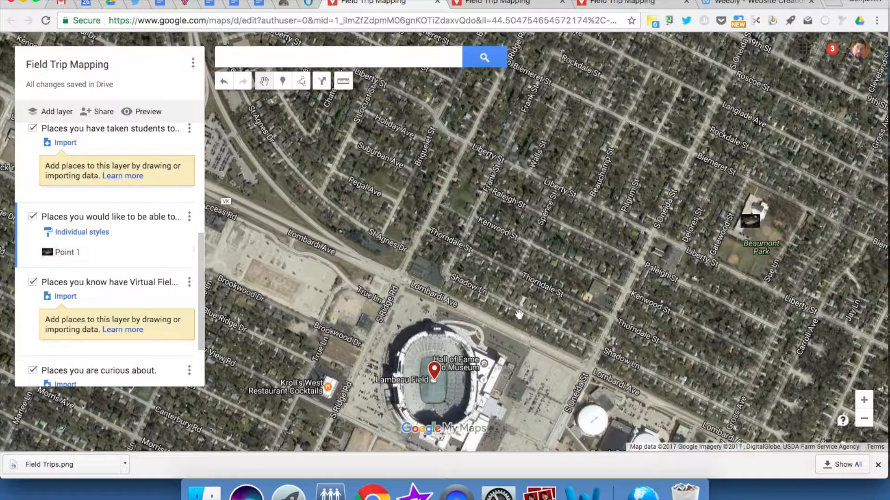
Step: Search YouTube for "lambeau field" and attach the video "Take a Tour of Historic Lambeau Field" to the Lambeau Field marker
left_click(435, 373)
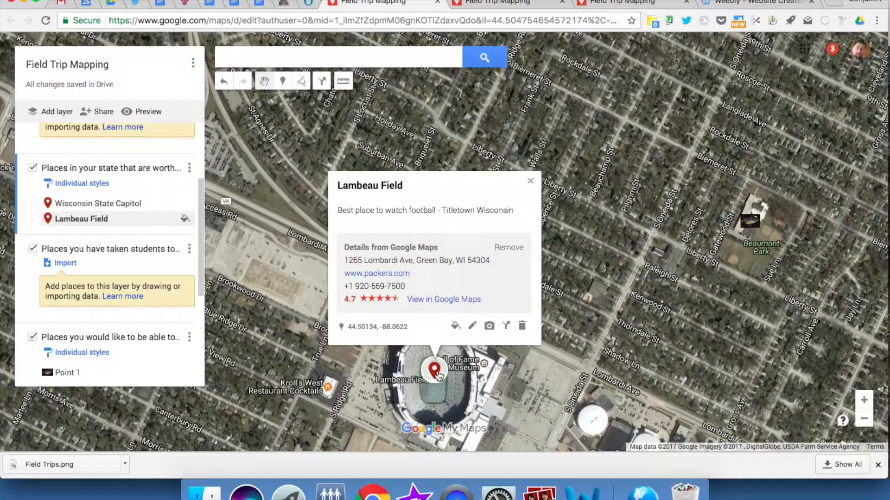
left_click(489, 326)
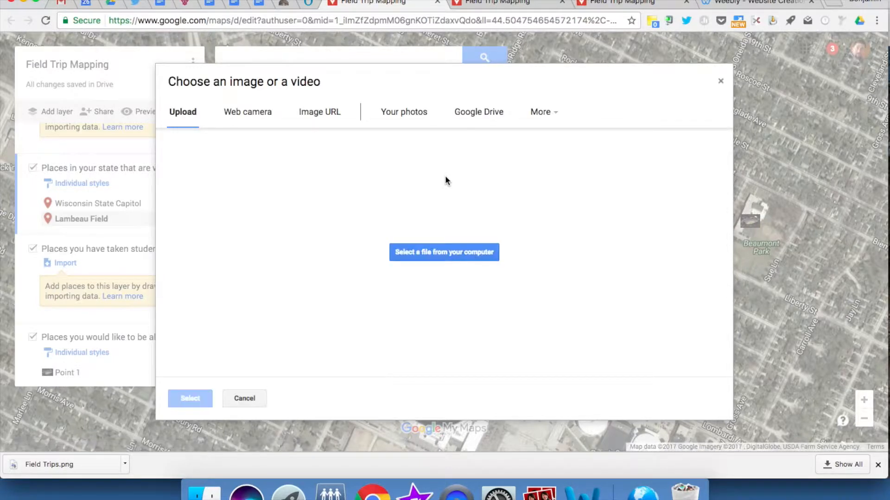
left_click(549, 112)
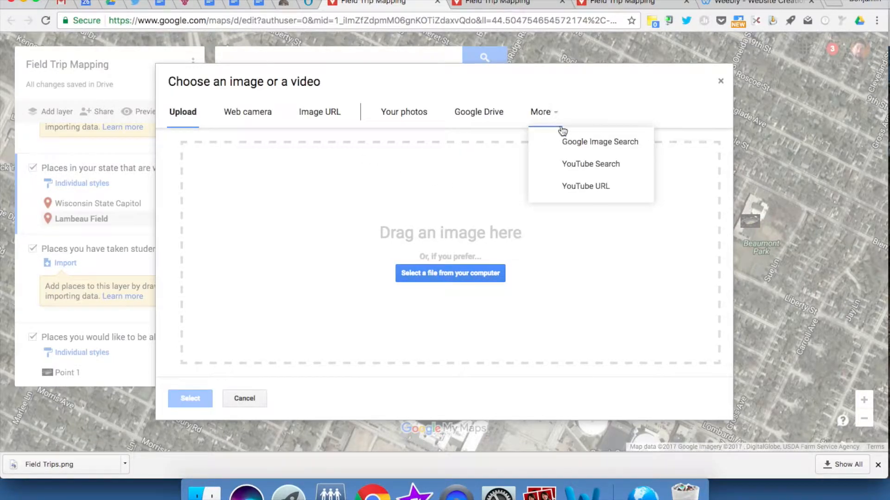
left_click(586, 169)
type("lambeau field")
key("Return")
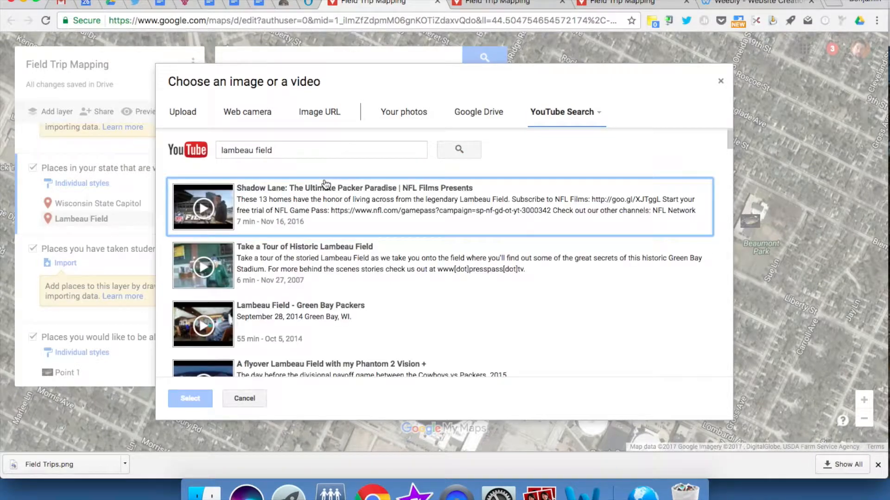
left_click(224, 266)
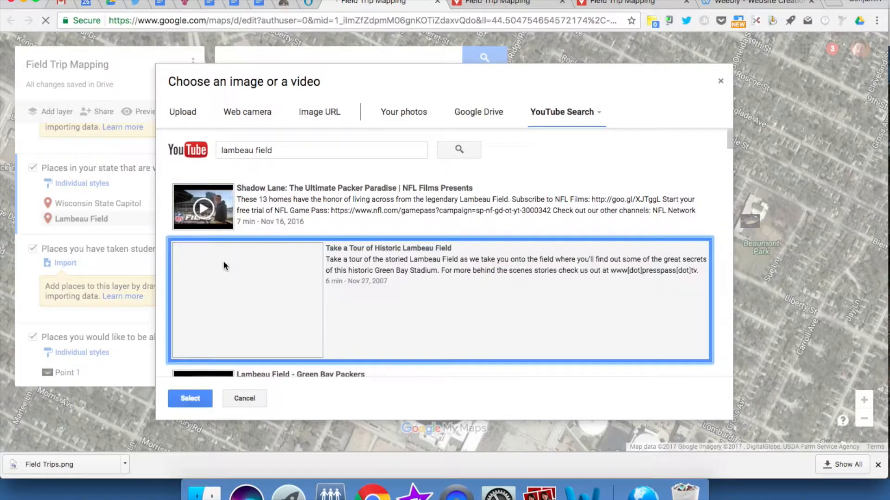
left_click(200, 402)
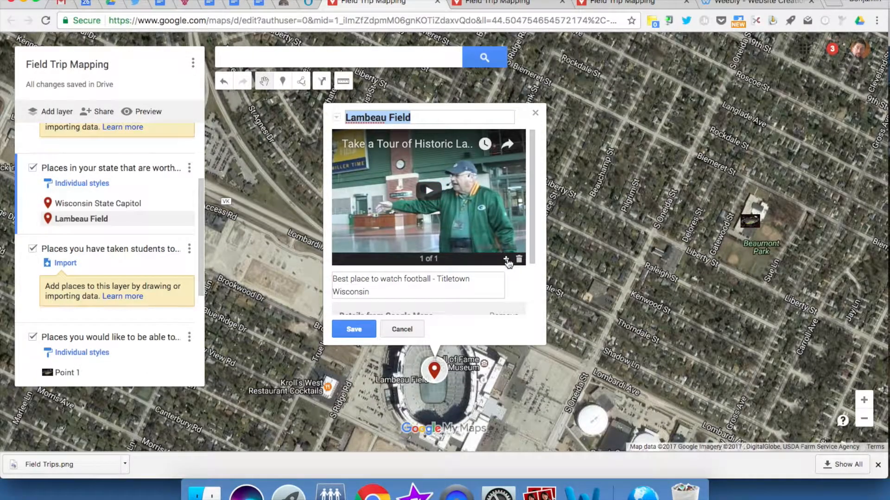
Step: Add the first Google image result for "aaron rodgers in lambeau" to the Lambeau Field marker and save it
left_click(507, 260)
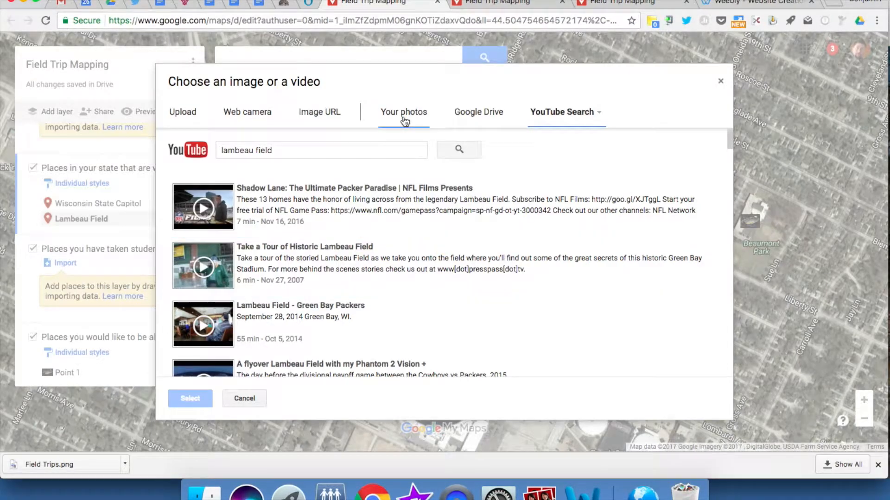
left_click(598, 116)
left_click(597, 141)
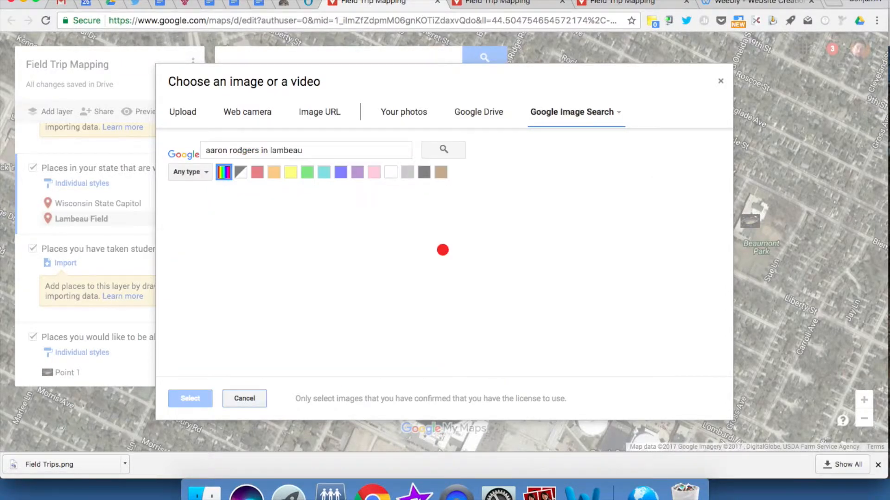
left_click(220, 250)
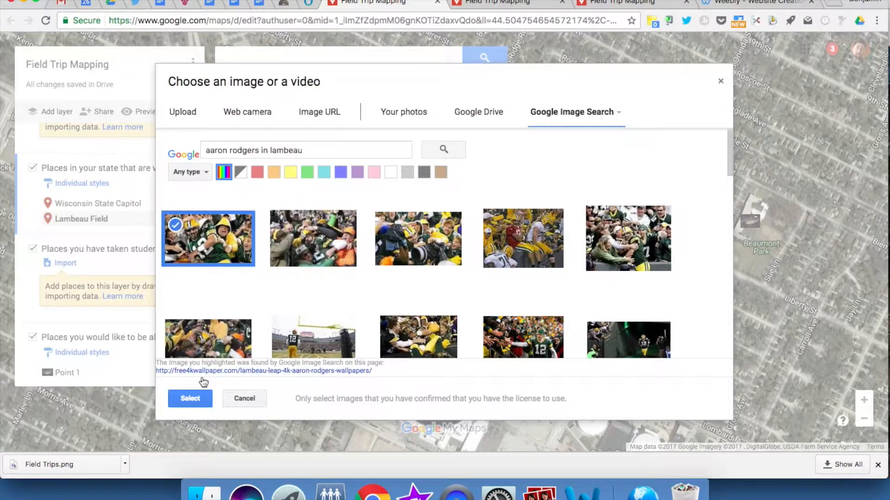
left_click(190, 399)
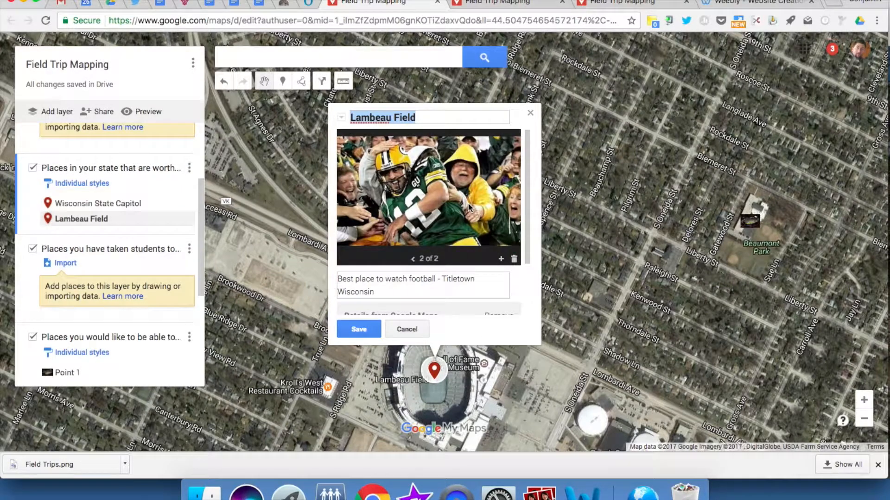
left_click(359, 328)
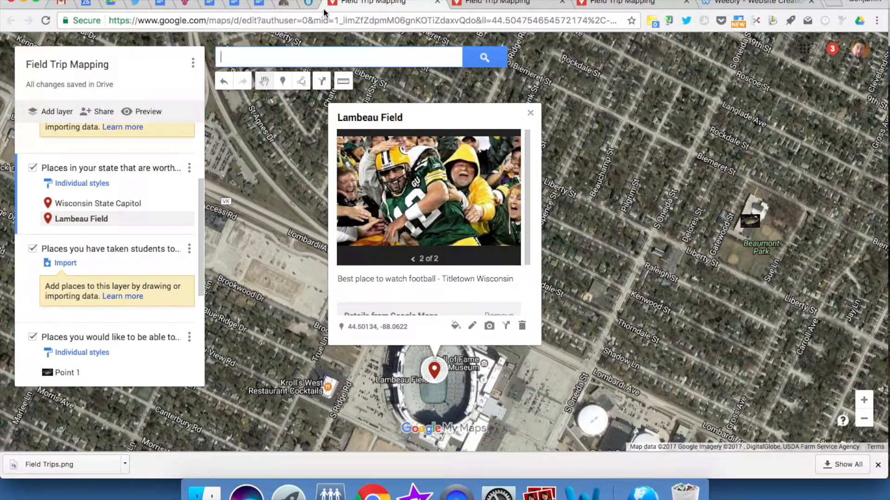
Step: Preview the map in view-only mode and look through the media attached to Lambeau Field
left_click(138, 111)
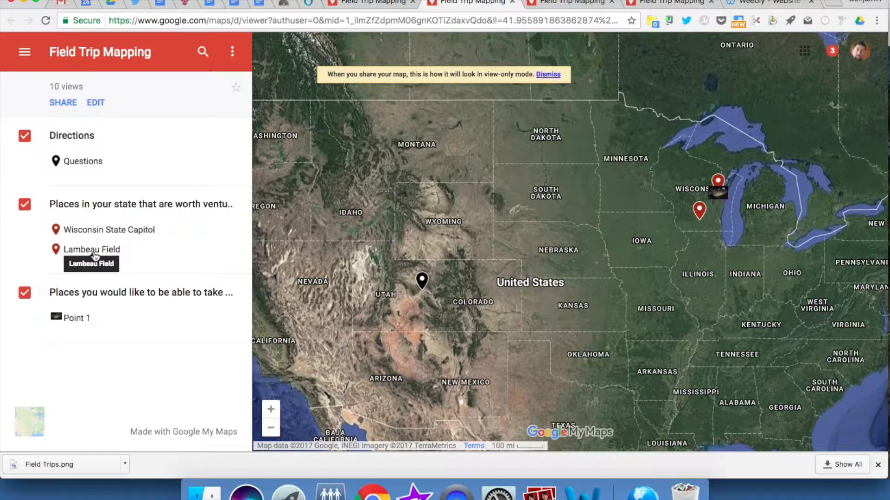
left_click(92, 250)
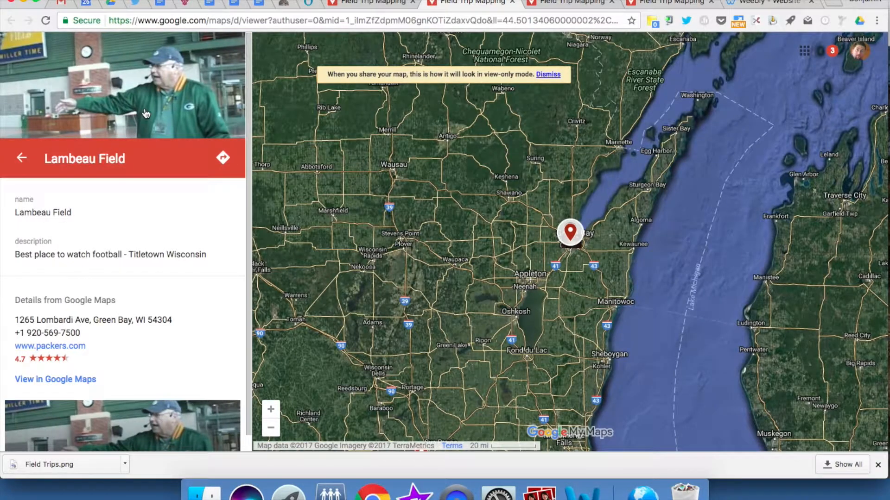
scroll(128, 341, "down", 1)
left_click(104, 427)
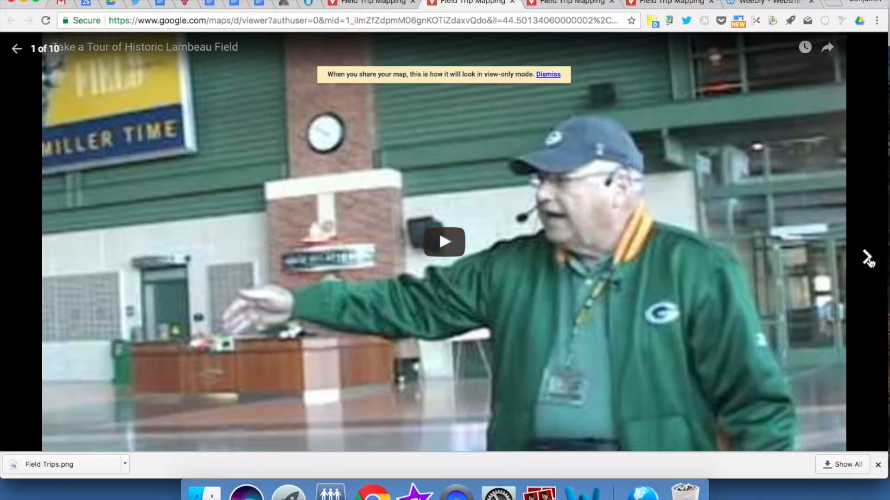
left_click(867, 258)
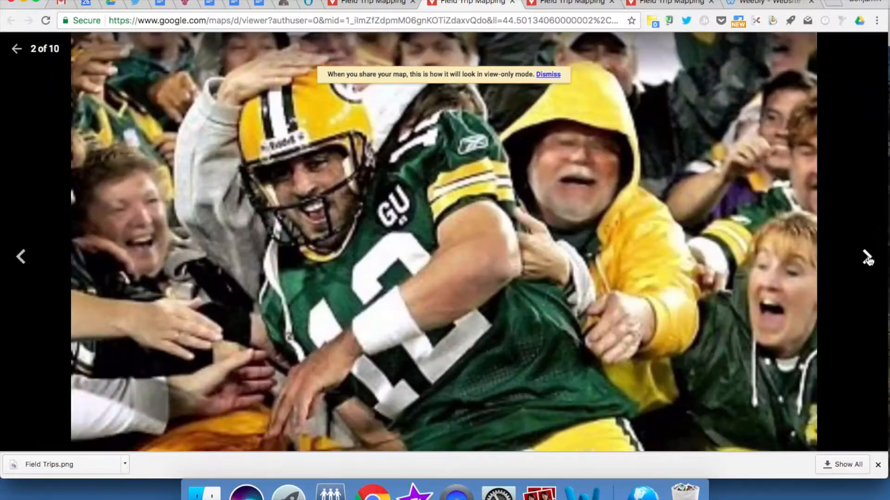
left_click(867, 258)
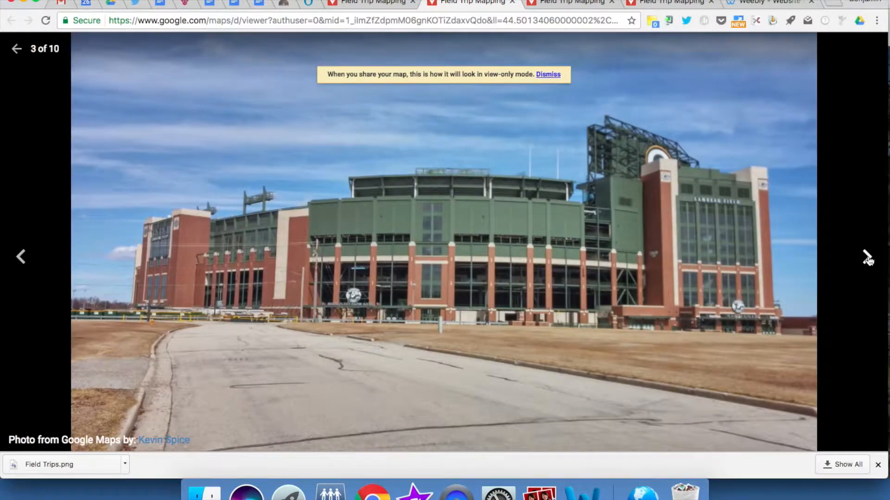
left_click(867, 258)
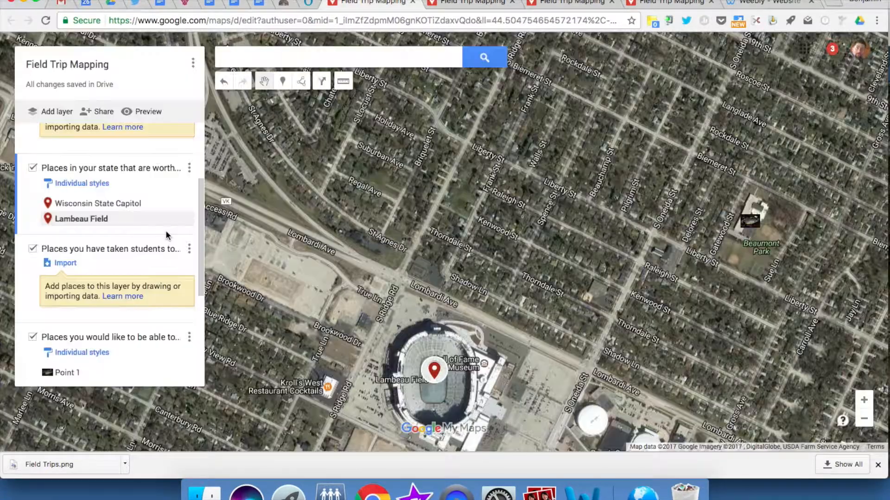
Step: Return to the map editor, select the "Where have you traveled that you ..." layer and review the list of question layers
scroll(109, 225, "up", 5)
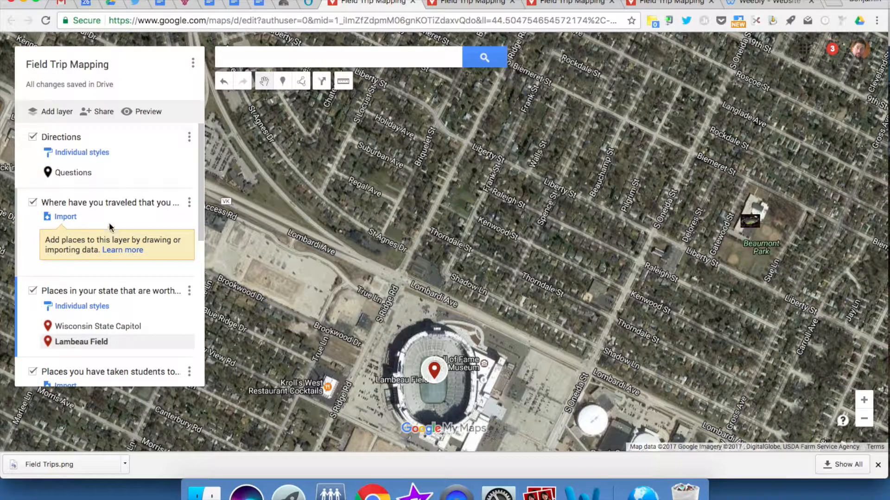
left_click(31, 230)
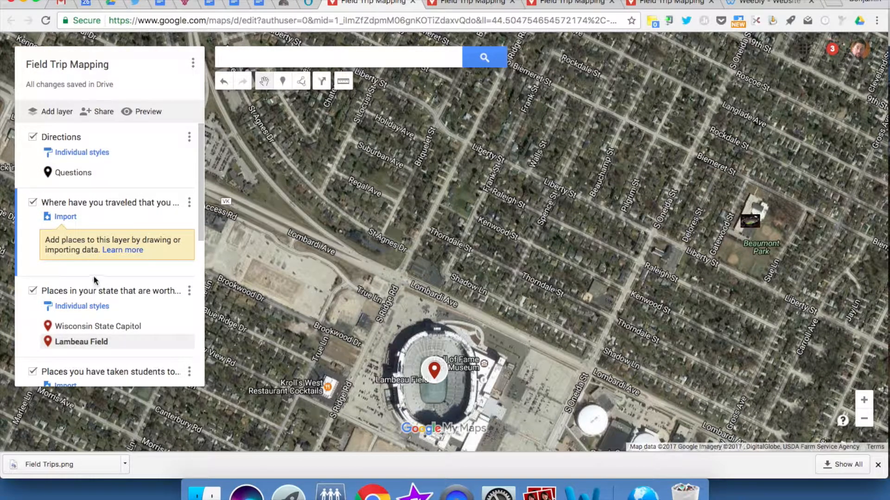
scroll(94, 280, "down", 5)
scroll(95, 280, "down", 1)
scroll(93, 278, "down", 6)
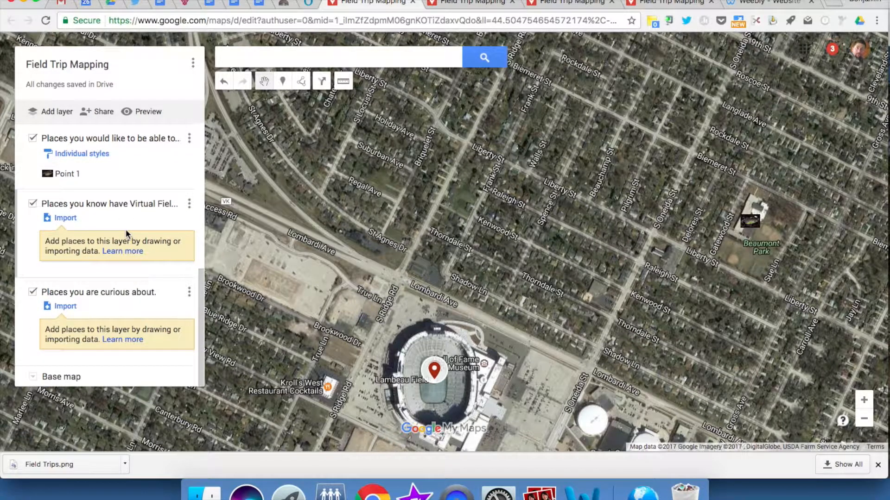
scroll(126, 228, "up", 5)
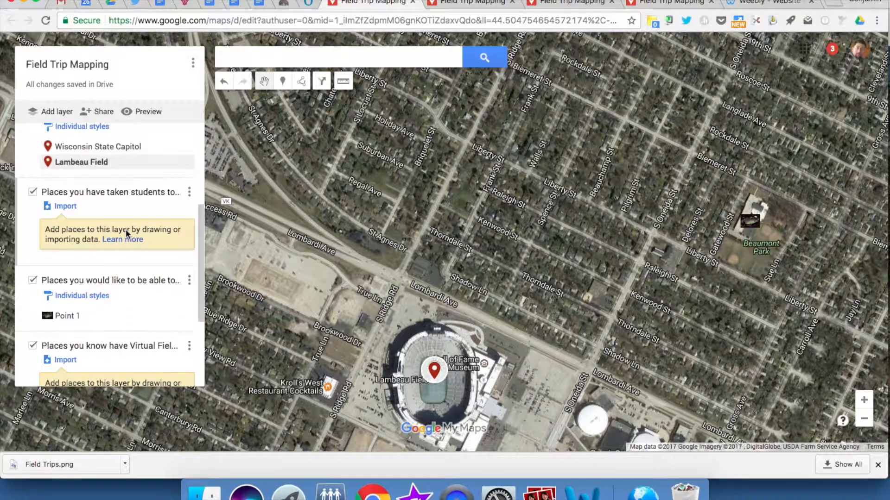
scroll(137, 208, "up", 6)
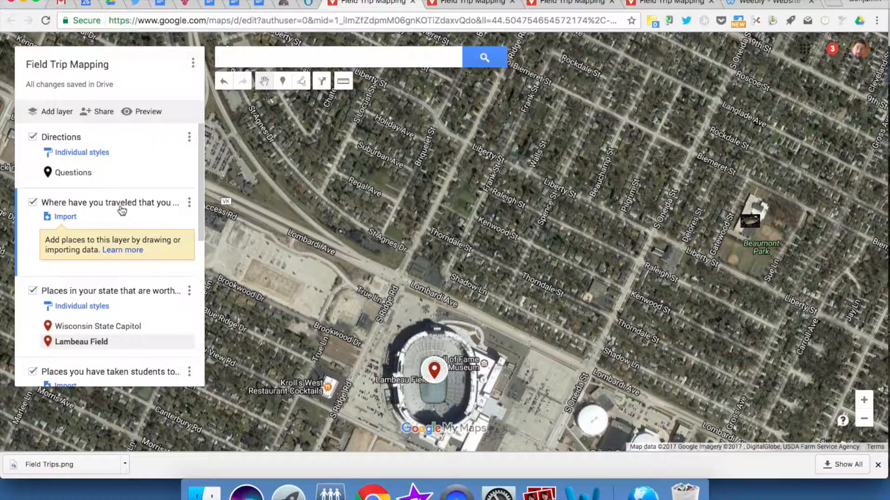
Step: Append a dash and the contributor's @ handle to the Lambeau Field marker's description, save it and close the marker's details
left_click(434, 370)
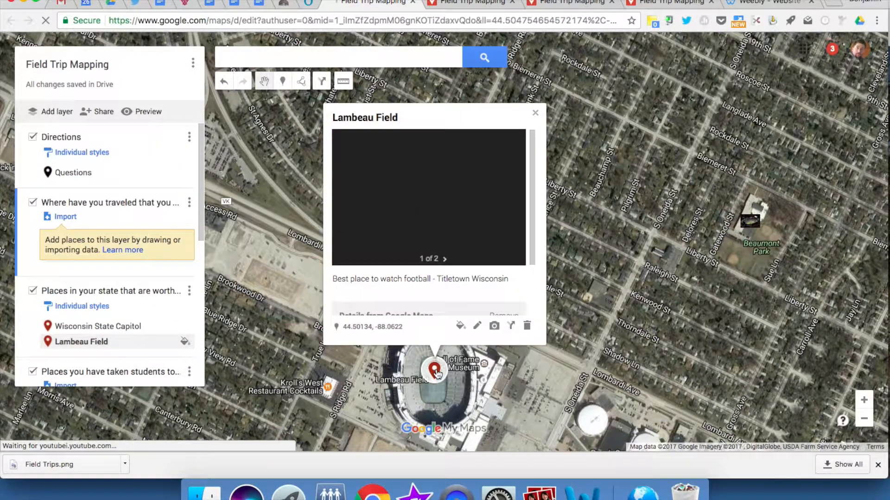
left_click(477, 325)
scroll(415, 239, "down", 1)
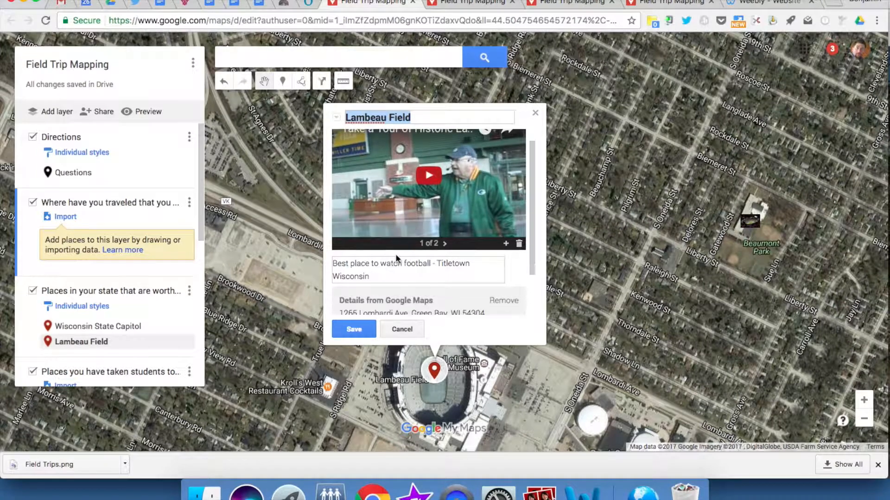
left_click(381, 273)
type("- @Braz74")
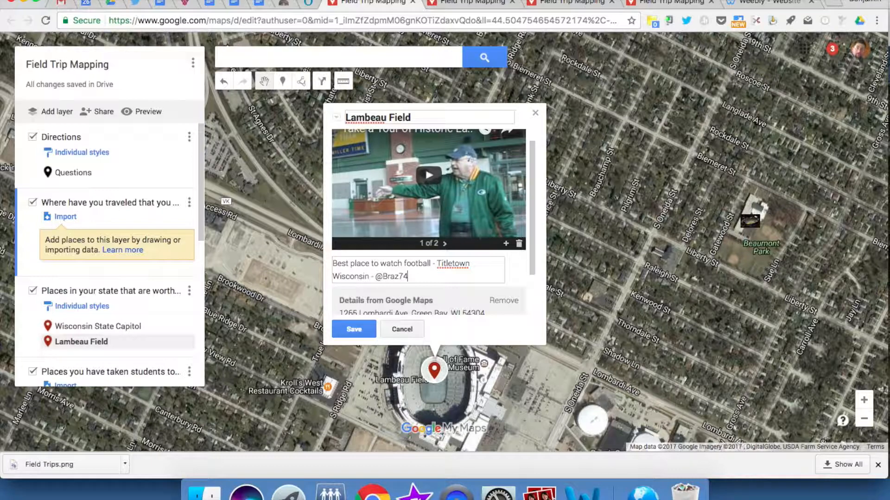
left_click(349, 329)
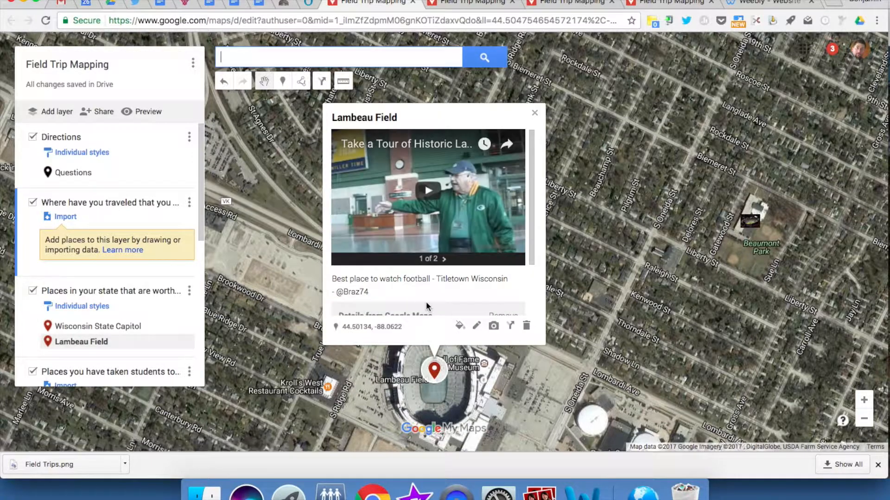
left_click(535, 112)
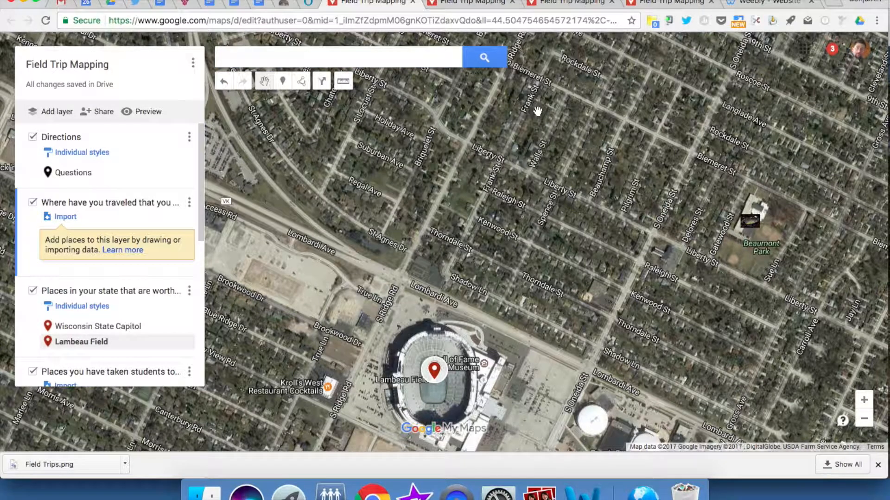